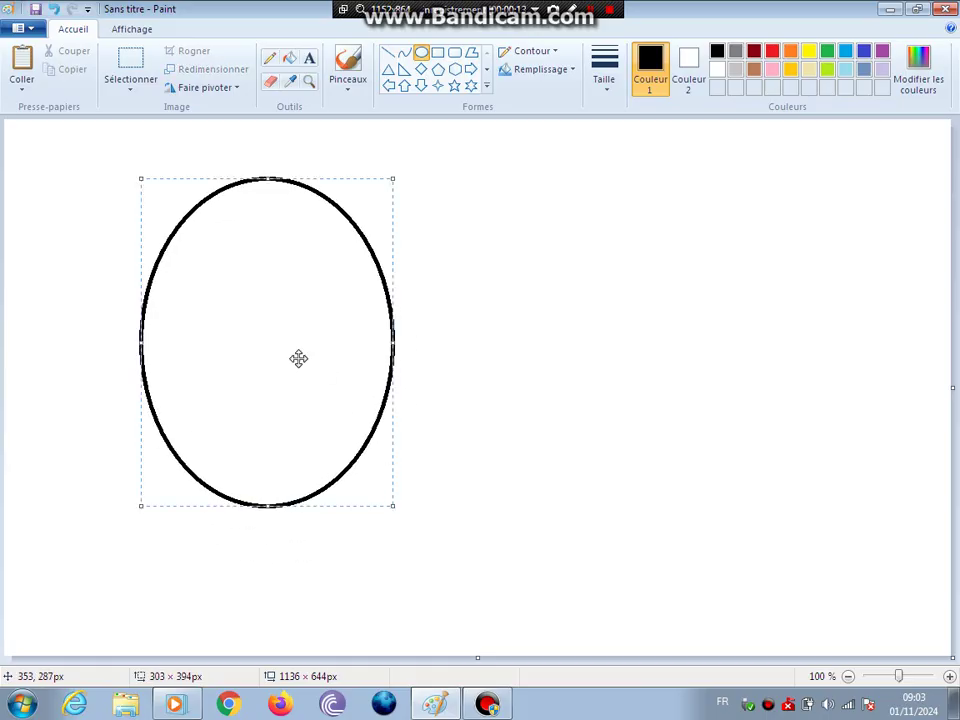
Undo the black ellipse and draw an indigo-filled rounded rectangle of about 320 × 449 px mid-canvas instead.
left_click(54, 9)
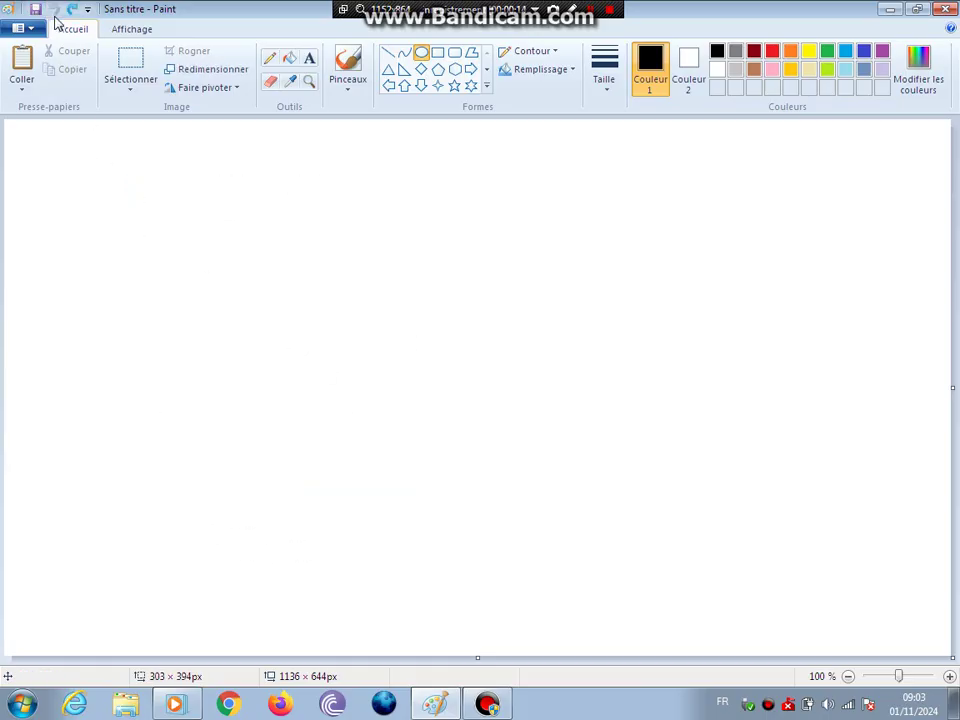
left_click(454, 52)
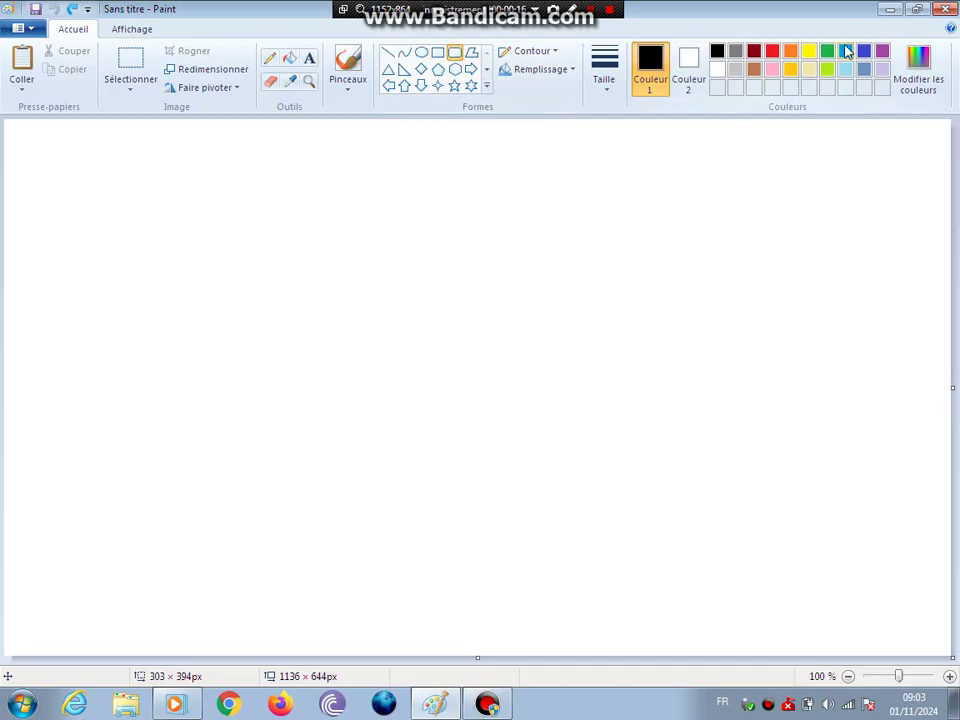
left_click(864, 51)
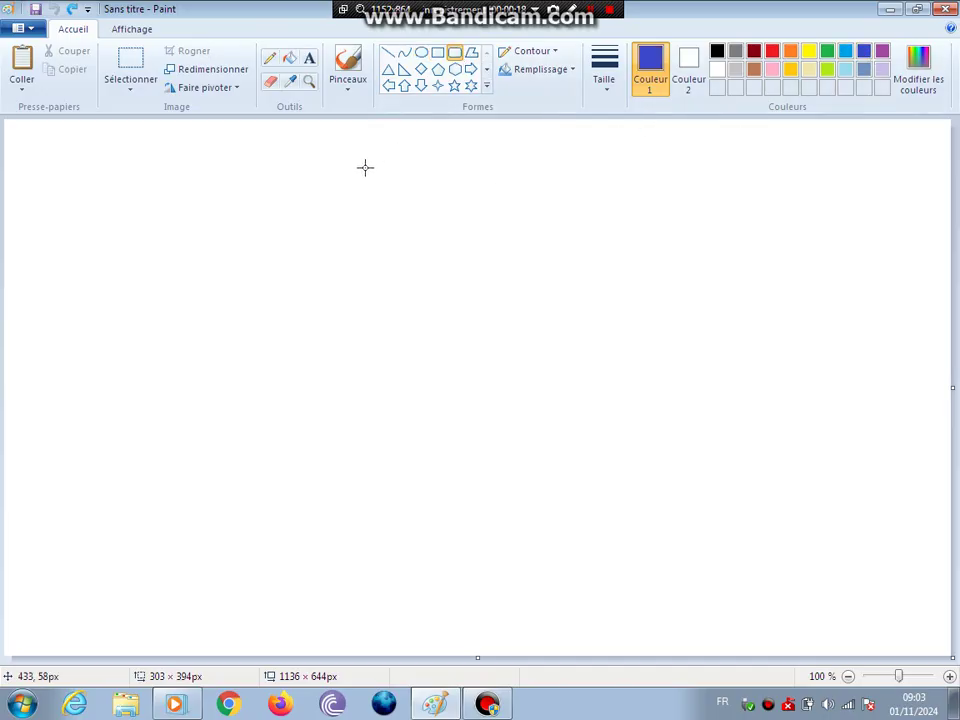
mouse_move(291, 184)
left_mouse_down()
mouse_move(375, 216)
mouse_move(557, 555)
left_mouse_up()
left_click_drag(443, 474, 452, 471)
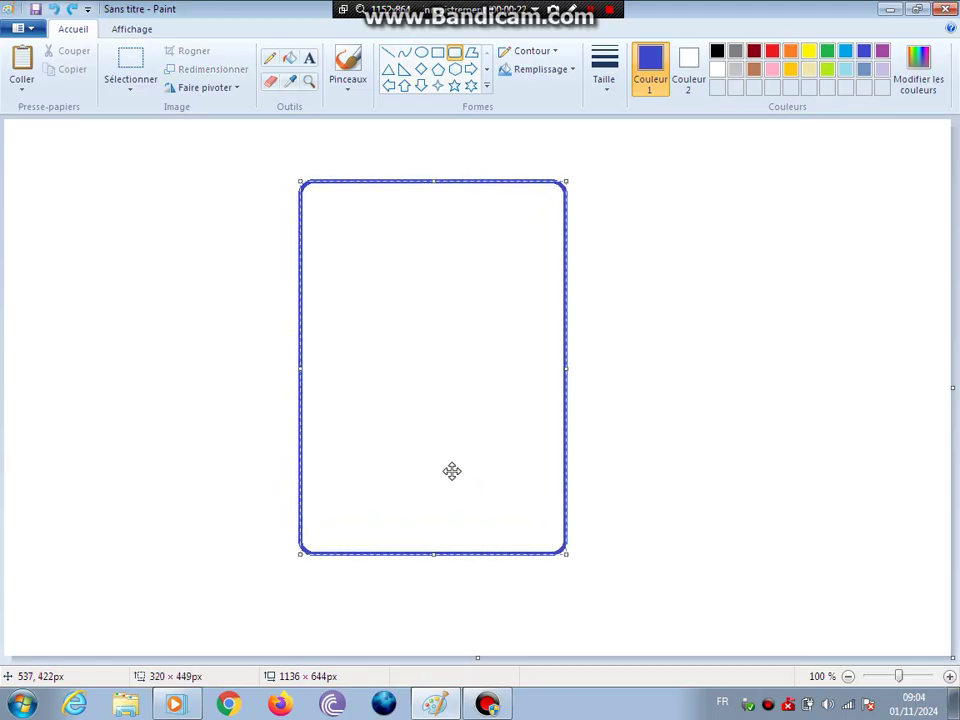
left_click(624, 396)
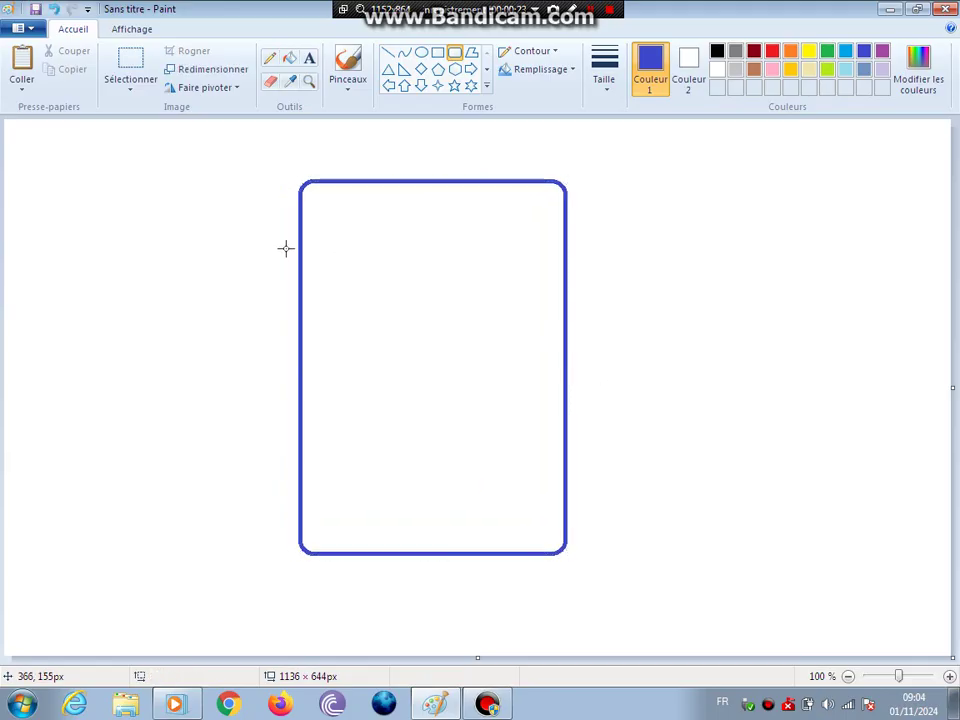
left_click(289, 58)
left_click(407, 208)
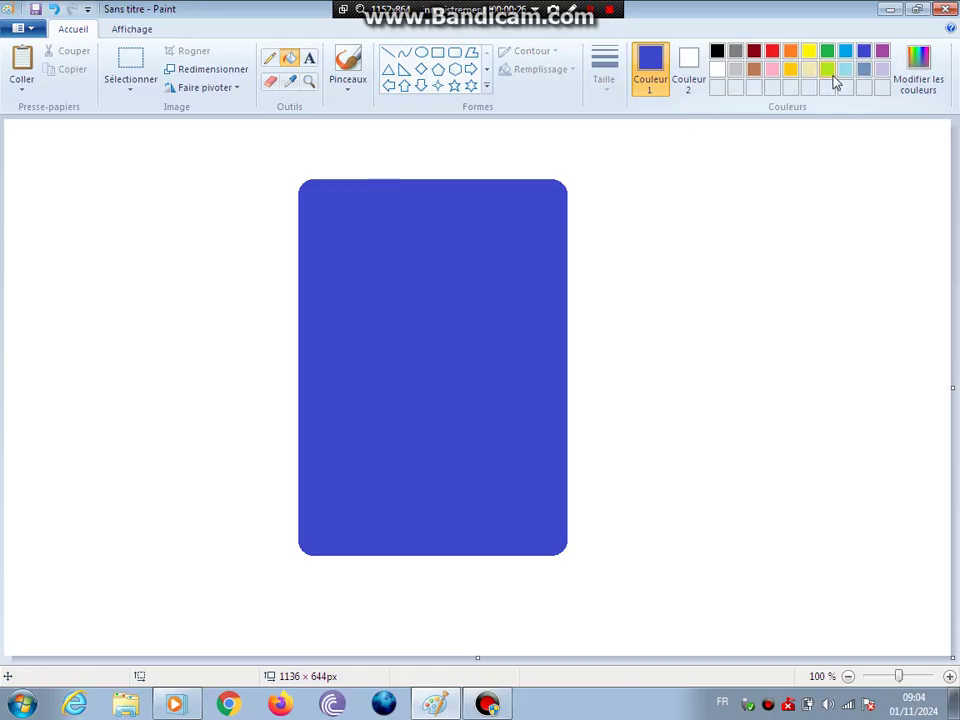
Set up the paintbrush with the blue-gray colour and the thickest stroke size.
left_click(863, 70)
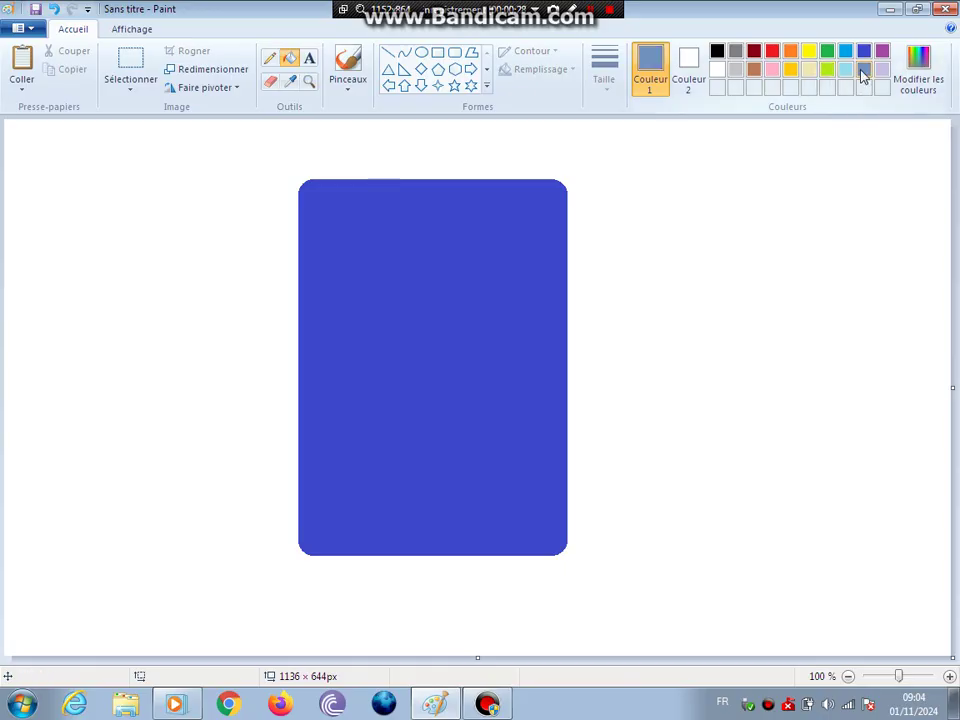
left_click(345, 62)
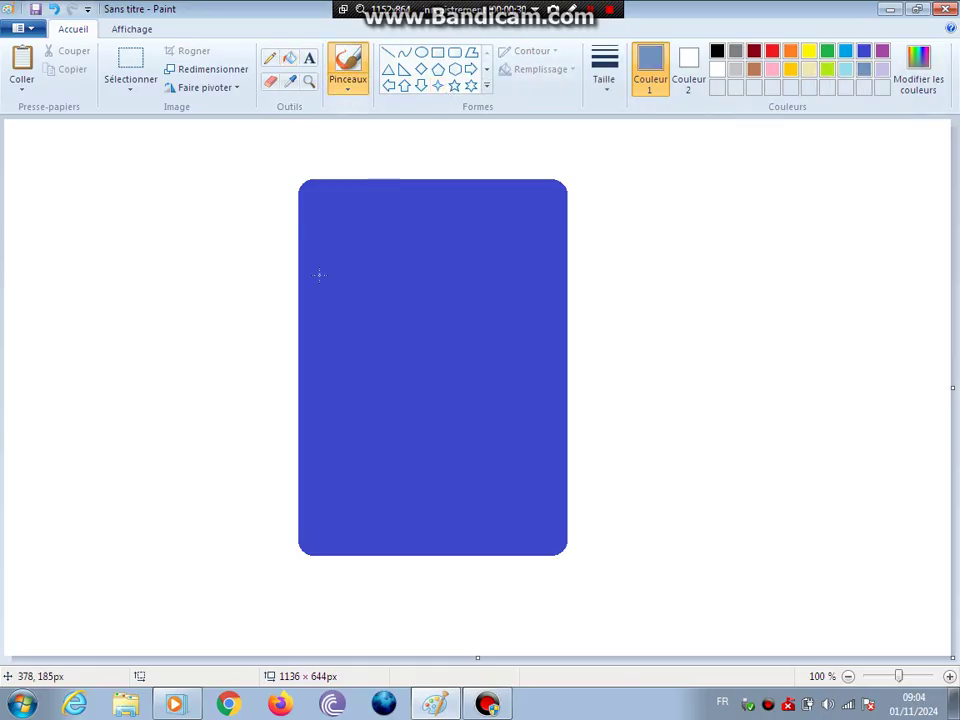
left_click(608, 80)
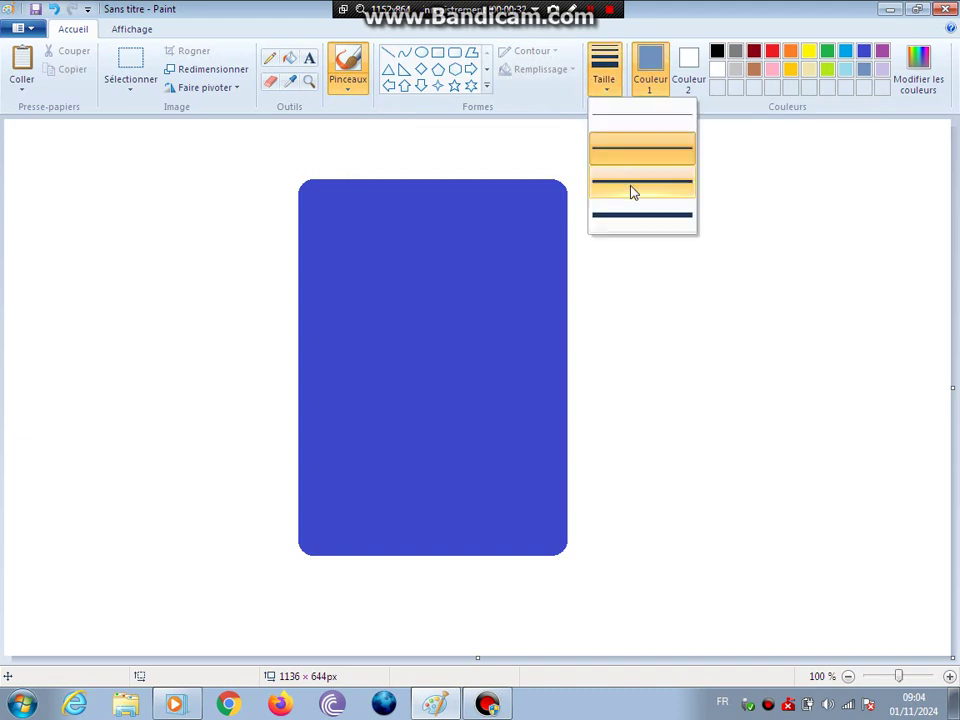
left_click(631, 217)
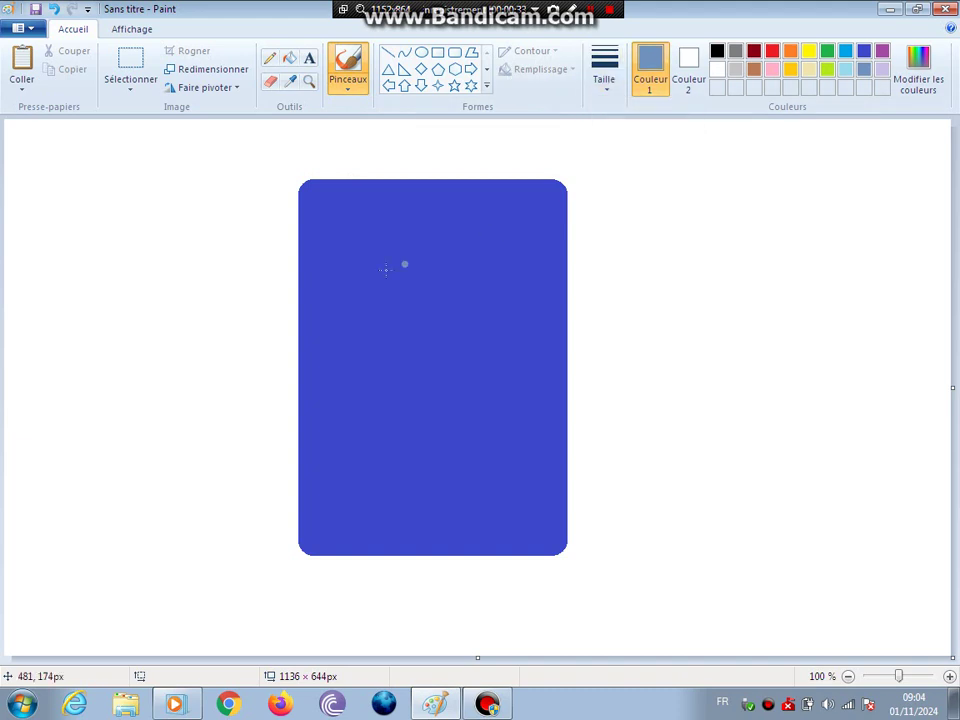
left_click(316, 266)
left_click(361, 266)
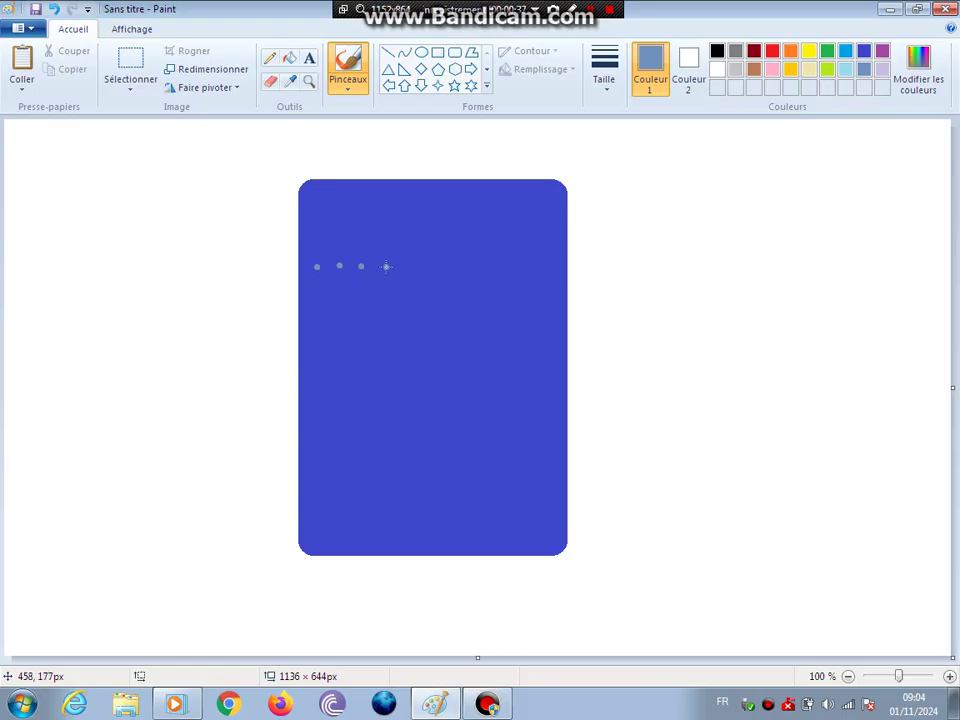
left_click(324, 311)
left_click(345, 312)
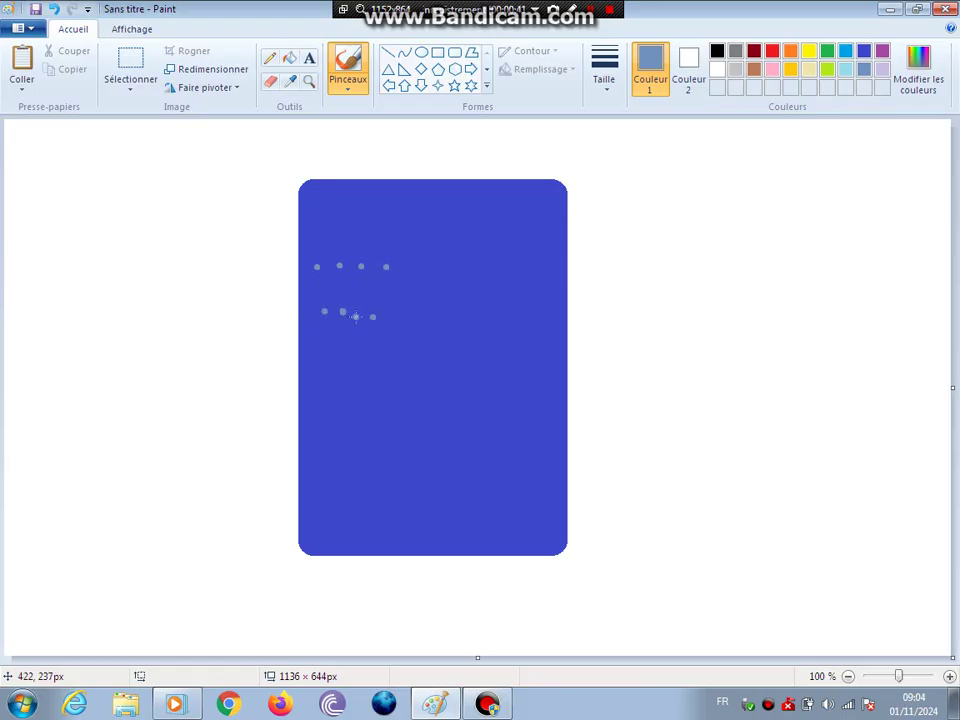
left_click(55, 10)
left_click(55, 10)
left_click(55, 10)
left_click(55, 10)
left_click(55, 10)
left_click(55, 10)
left_click(55, 10)
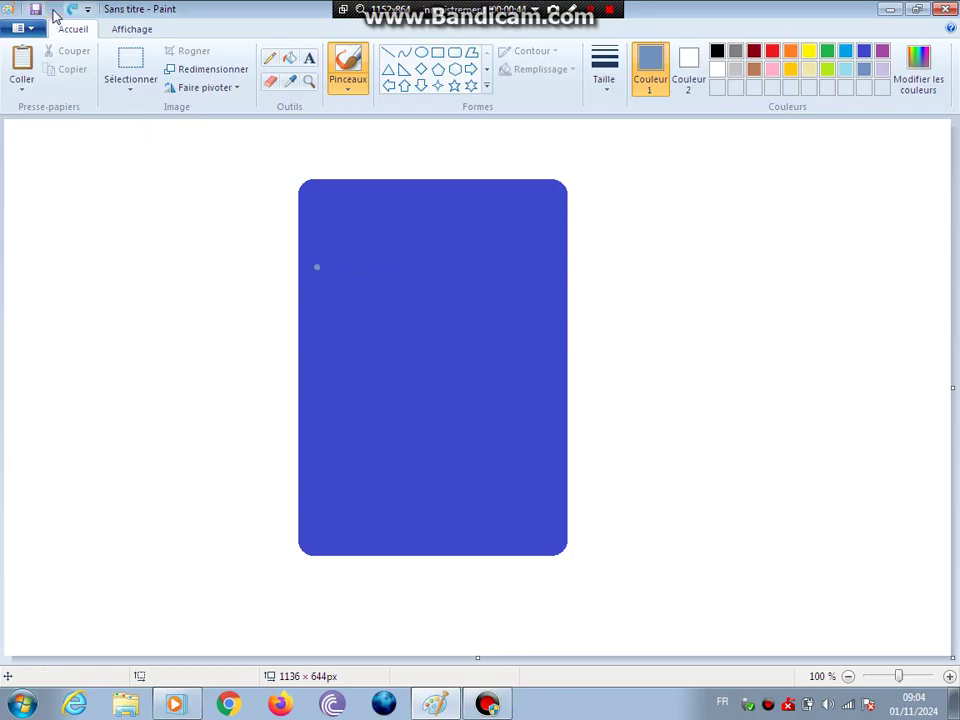
left_click(55, 10)
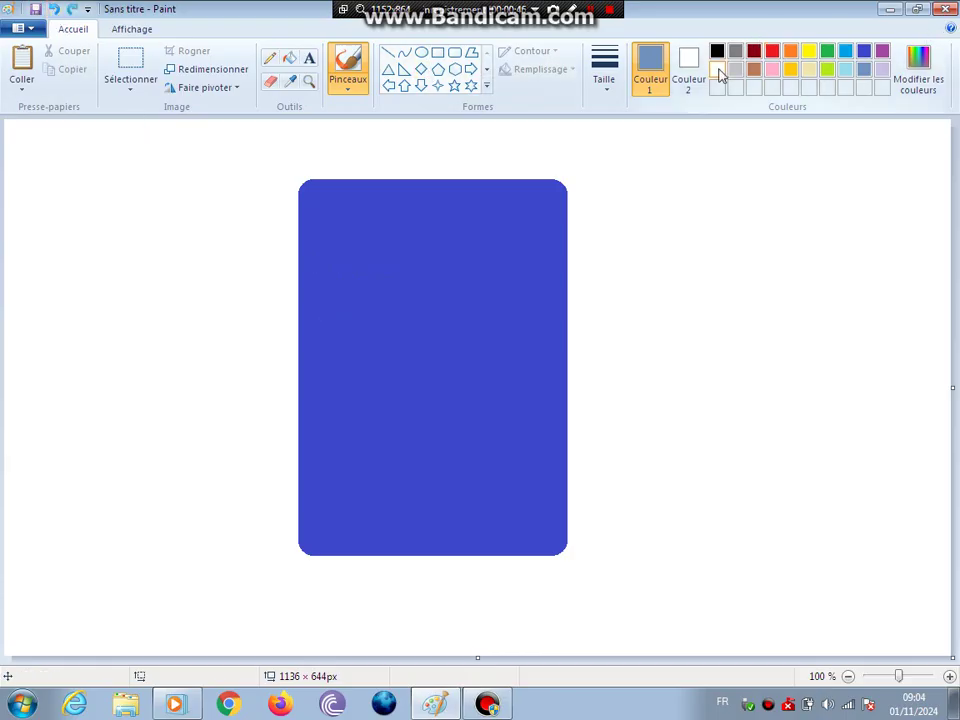
Handwrite "intel" in white across the upper part of the indigo rectangle, with "xeon" beneath it.
left_click(717, 69)
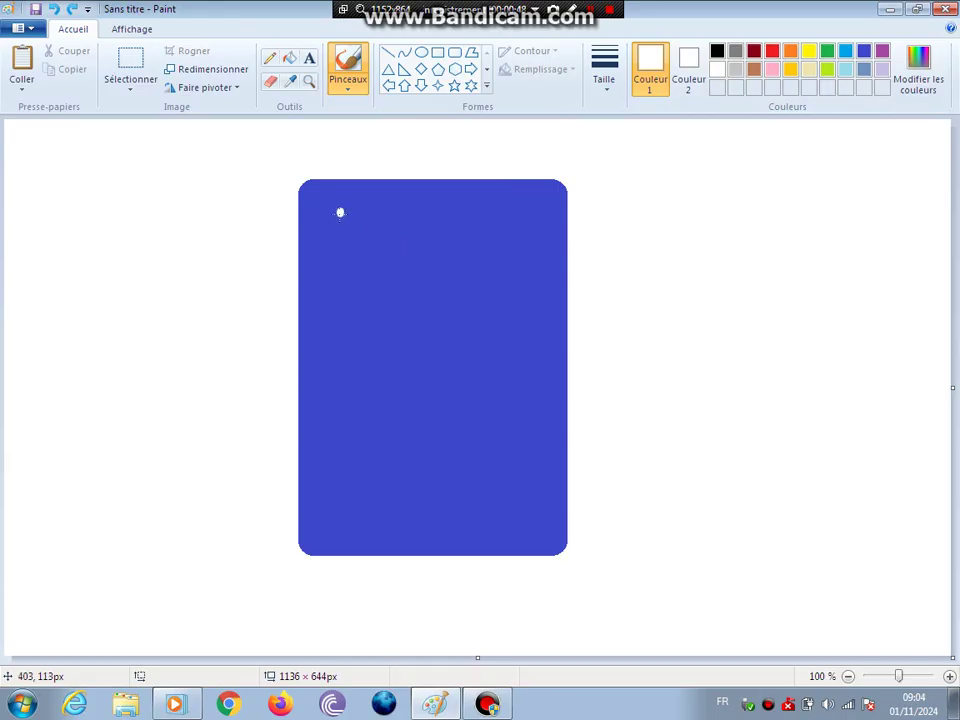
mouse_move(341, 212)
left_mouse_down()
mouse_move(362, 249)
mouse_move(365, 214)
mouse_move(375, 213)
mouse_move(398, 222)
mouse_move(401, 262)
left_mouse_up()
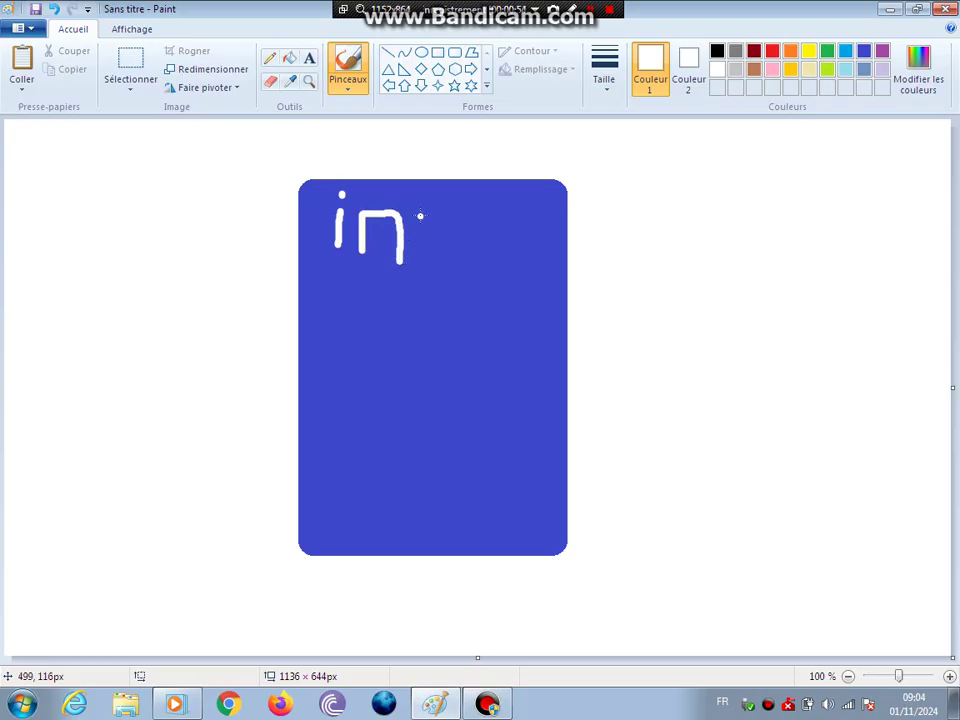
mouse_move(420, 216)
left_mouse_down()
mouse_move(423, 253)
mouse_move(437, 227)
mouse_move(473, 235)
mouse_move(464, 219)
mouse_move(453, 256)
left_mouse_up()
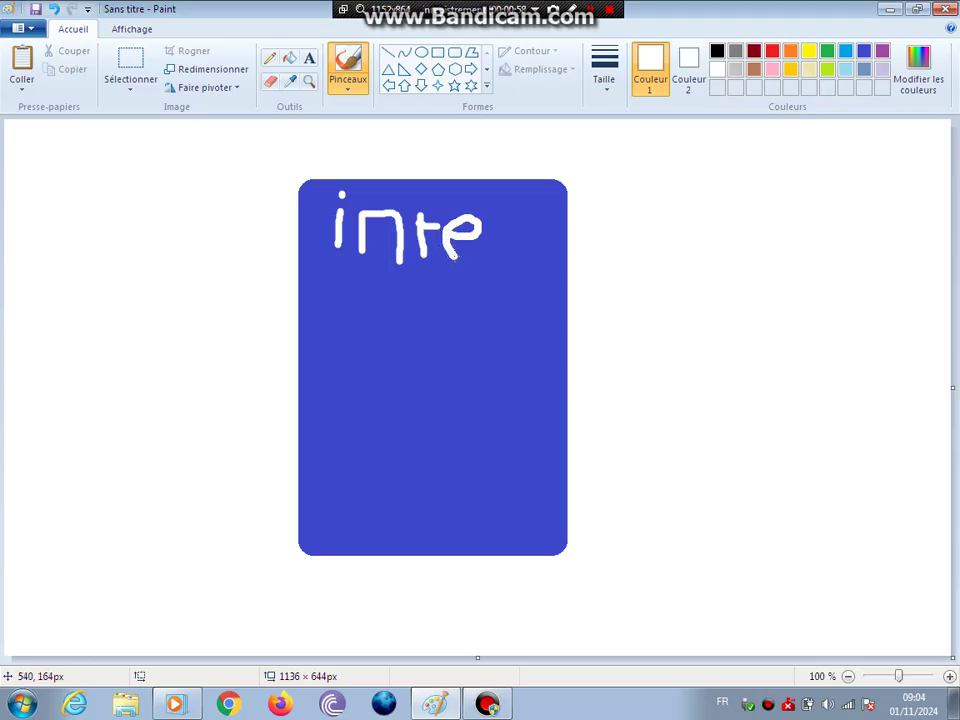
left_click_drag(492, 212, 494, 256)
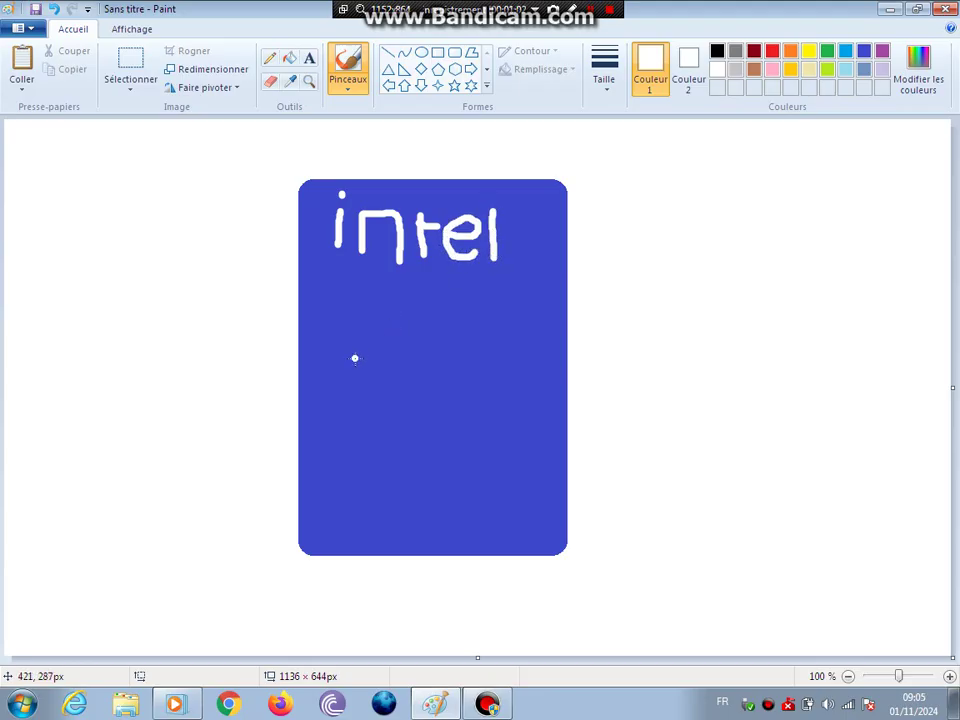
mouse_move(353, 359)
left_mouse_down()
mouse_move(391, 314)
mouse_move(396, 358)
mouse_move(412, 331)
mouse_move(420, 338)
mouse_move(425, 317)
mouse_move(405, 336)
mouse_move(413, 355)
mouse_move(463, 321)
mouse_move(461, 350)
mouse_move(439, 348)
left_mouse_up()
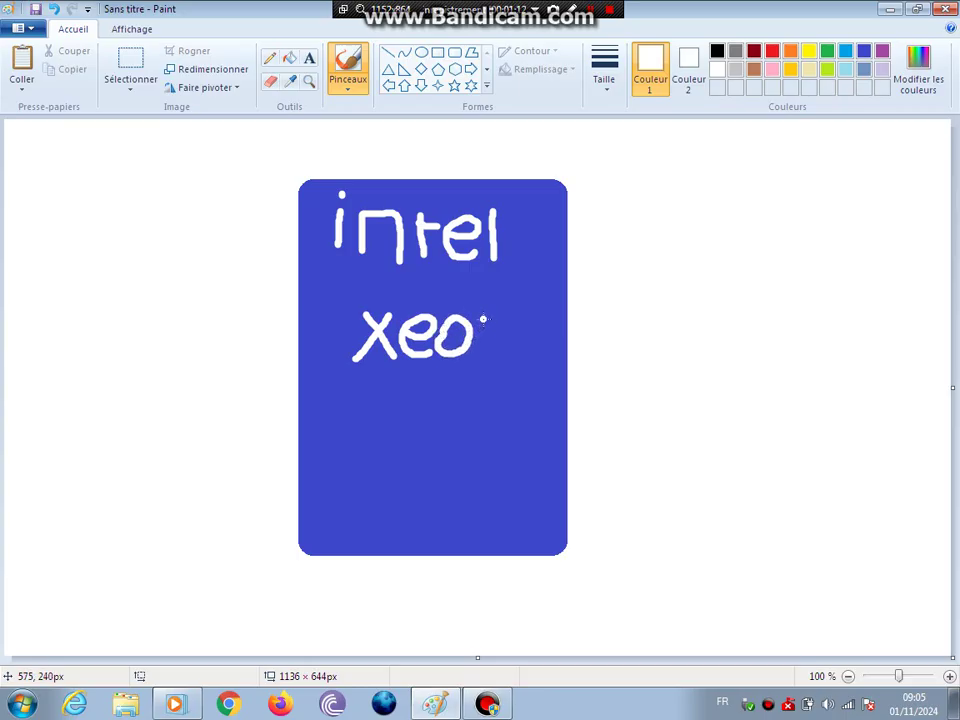
mouse_move(483, 319)
left_mouse_down()
mouse_move(485, 357)
mouse_move(492, 313)
mouse_move(509, 335)
mouse_move(509, 356)
left_mouse_up()
Paint rows of blue-gray brush dots around the "xeon" lettering and down to the rectangle's lower edge.
left_click(864, 69)
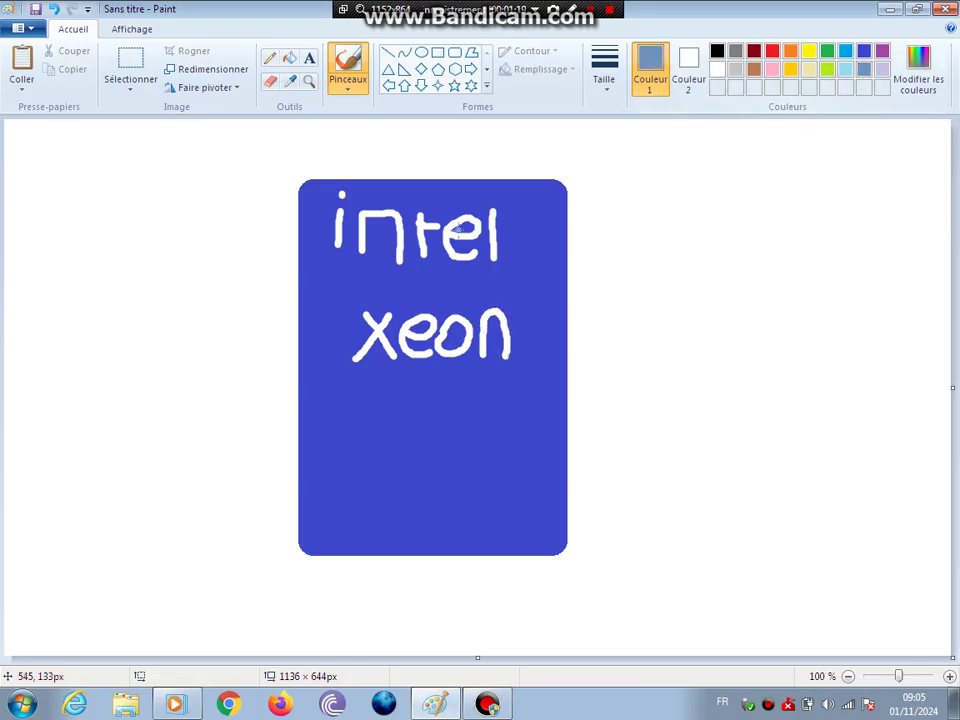
left_click(316, 285)
left_click(365, 285)
left_click(505, 278)
left_click(525, 281)
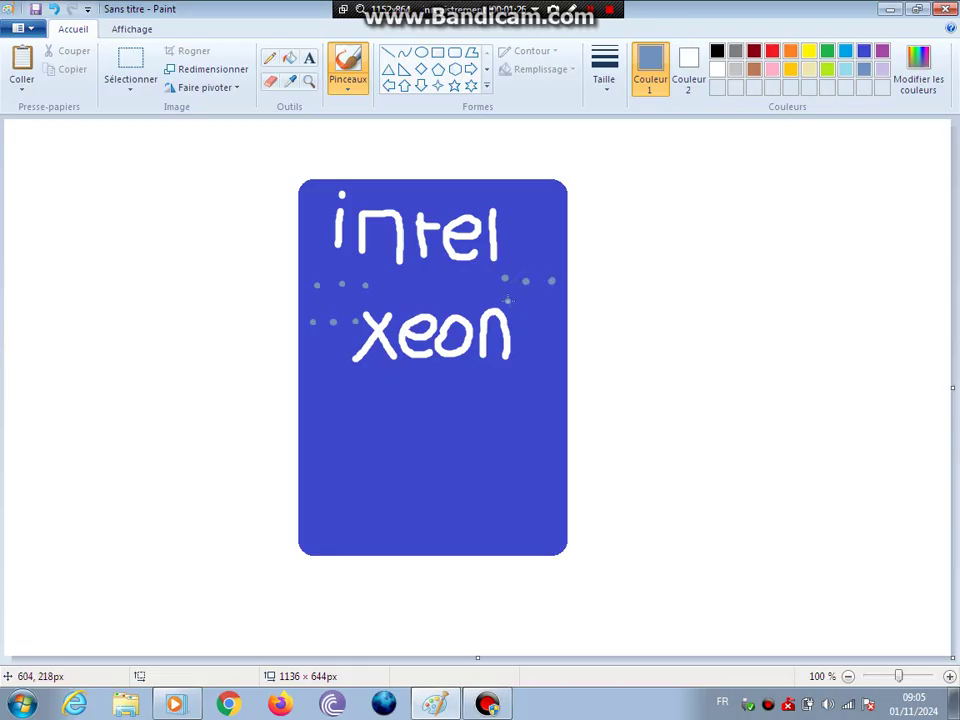
left_click(508, 300)
left_click(558, 327)
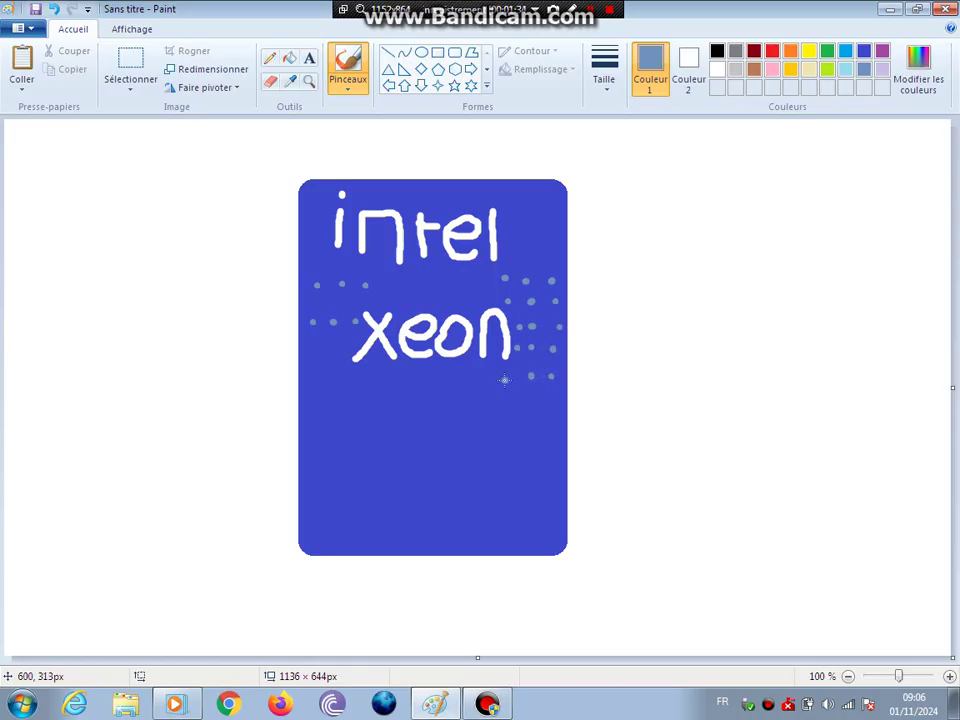
left_click(431, 383)
left_click(361, 382)
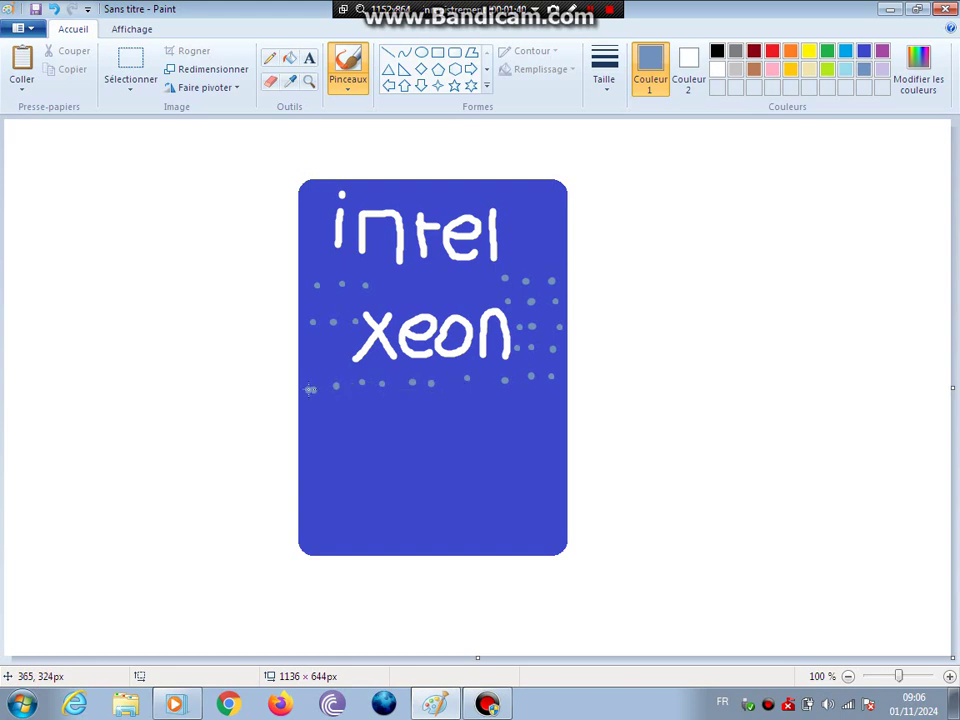
left_click(311, 389)
left_click(349, 384)
left_click(450, 379)
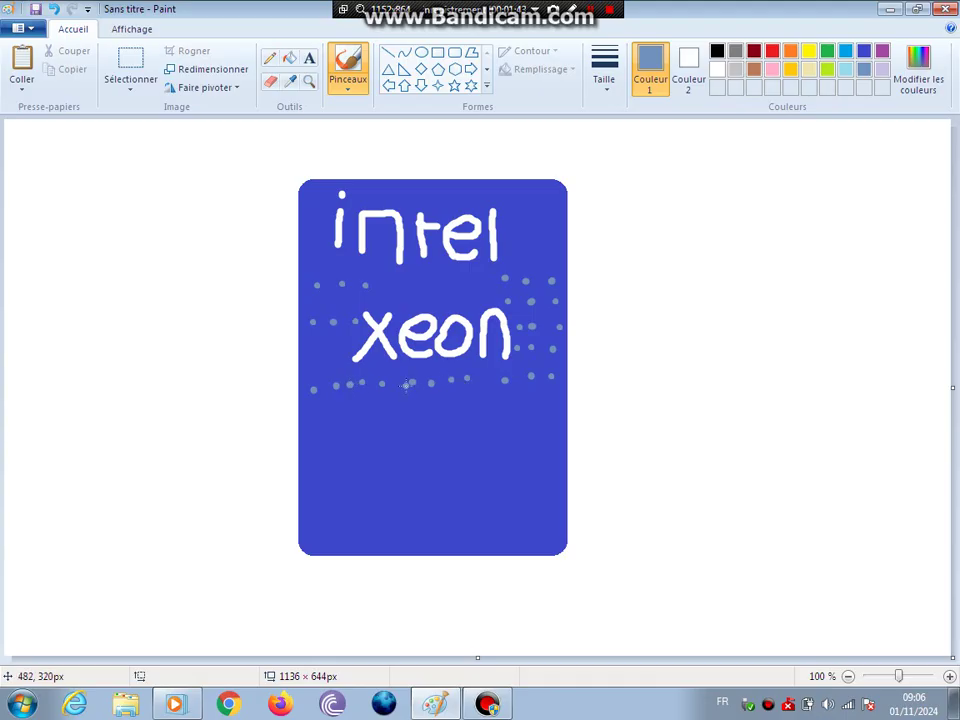
left_click(313, 419)
left_click(423, 415)
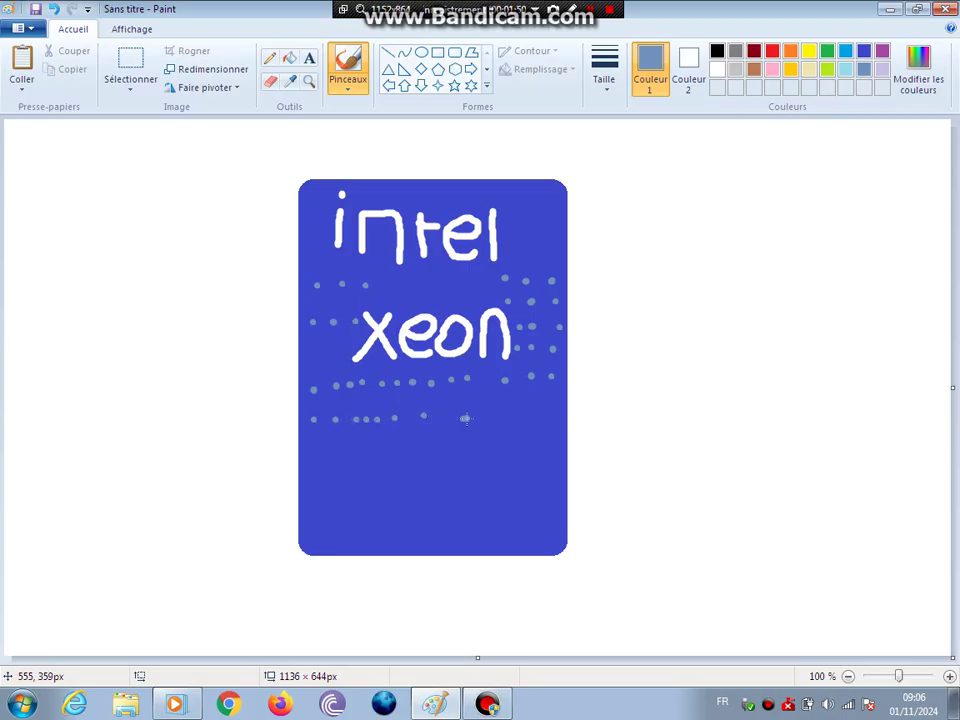
left_click(463, 419)
left_click(318, 452)
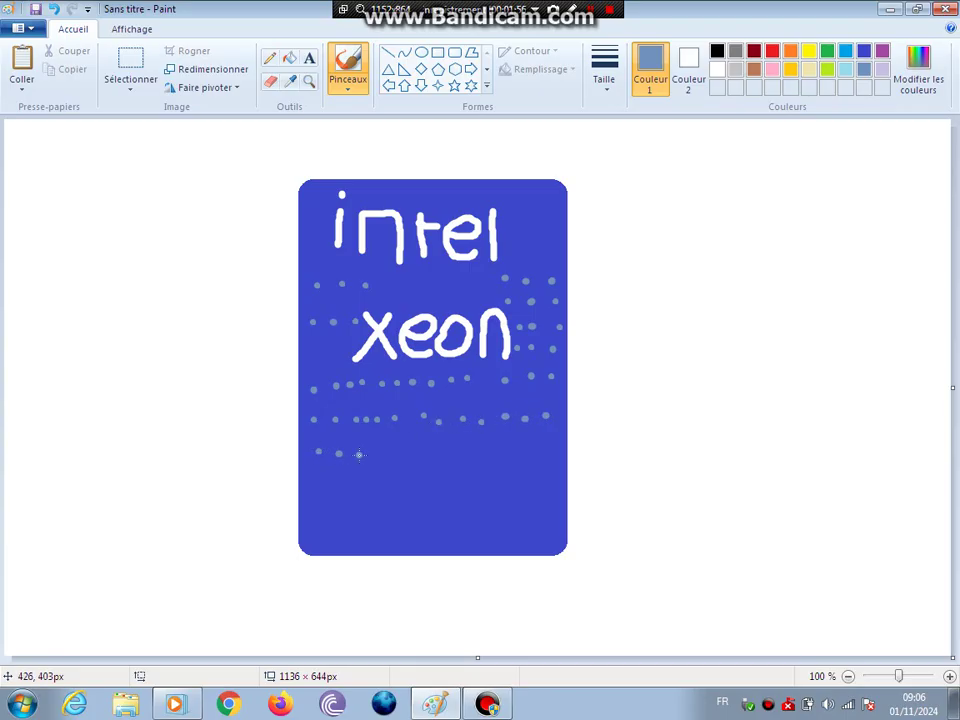
left_click(360, 453)
left_click(382, 453)
left_click(409, 453)
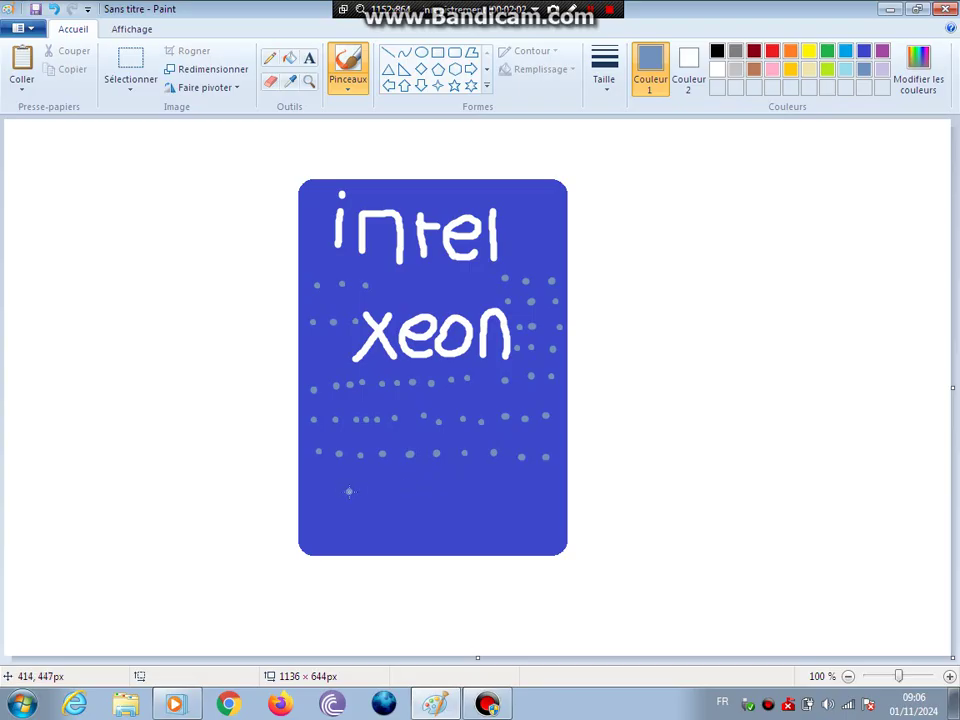
left_click(322, 491)
left_click(380, 494)
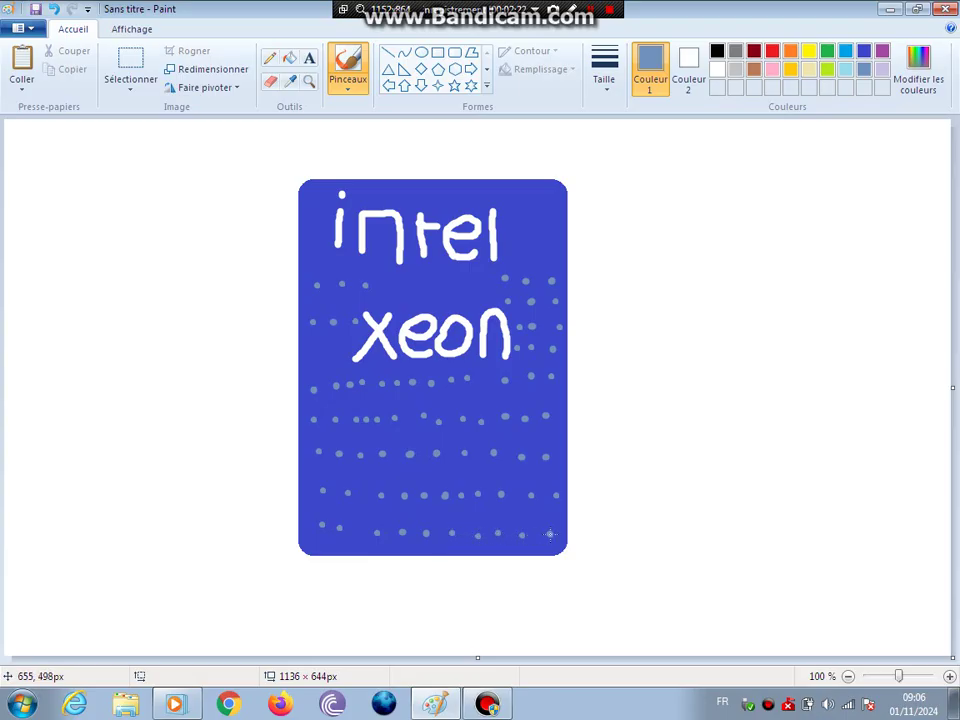
left_click(397, 290)
left_click(414, 289)
left_click(439, 288)
left_click(470, 286)
Close Paint without saving the drawing.
key("alt+F4")
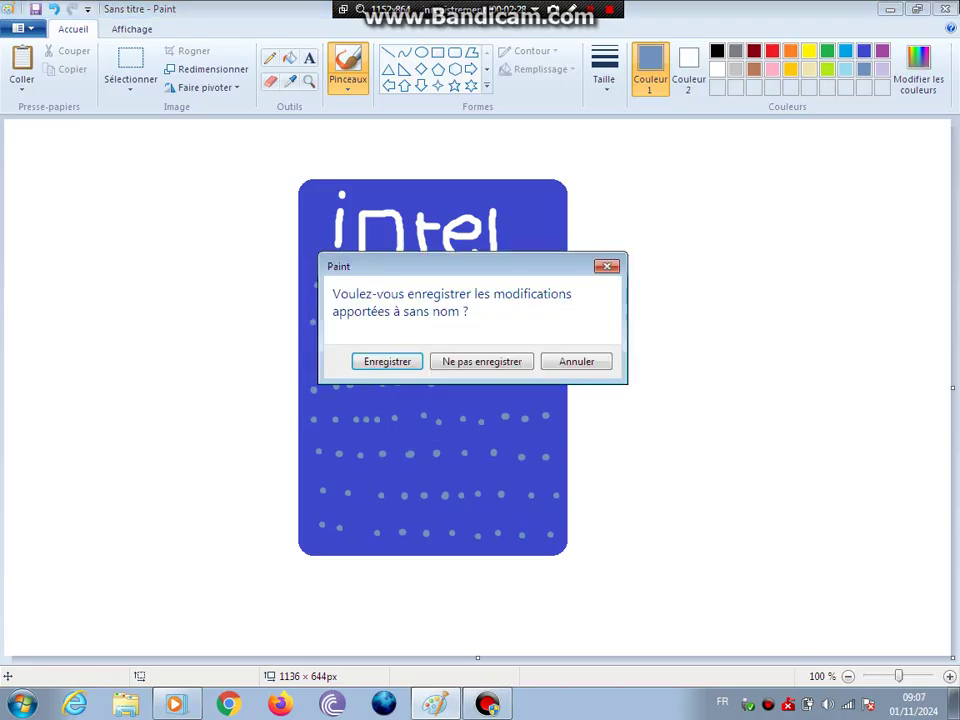
left_click(497, 362)
Examine the computer's general system information in its properties, and close that window.
left_click(22, 704)
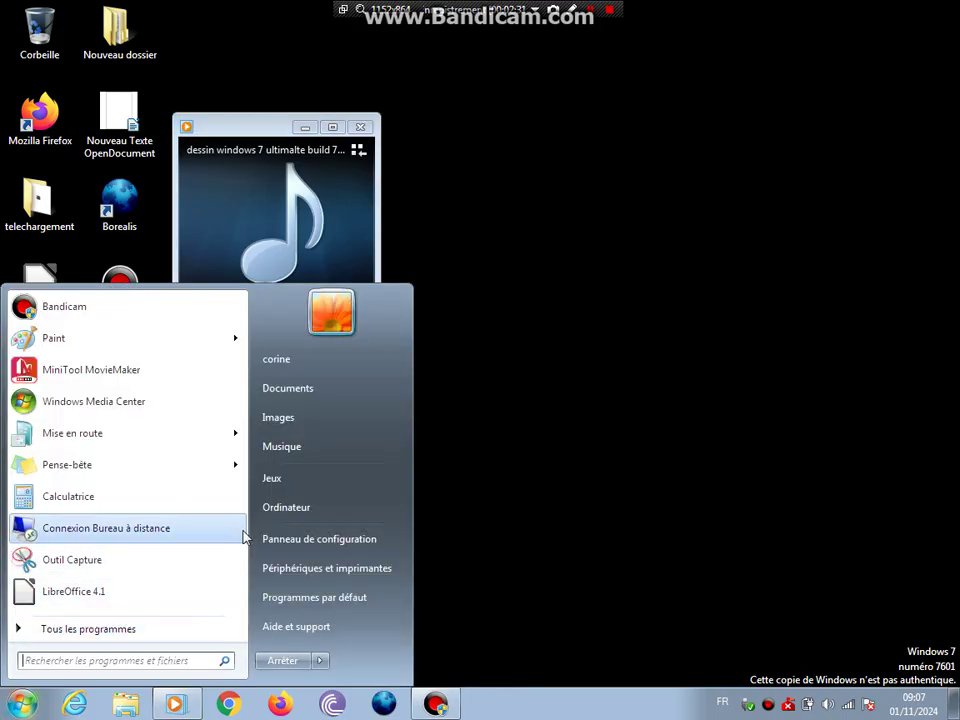
right_click(291, 512)
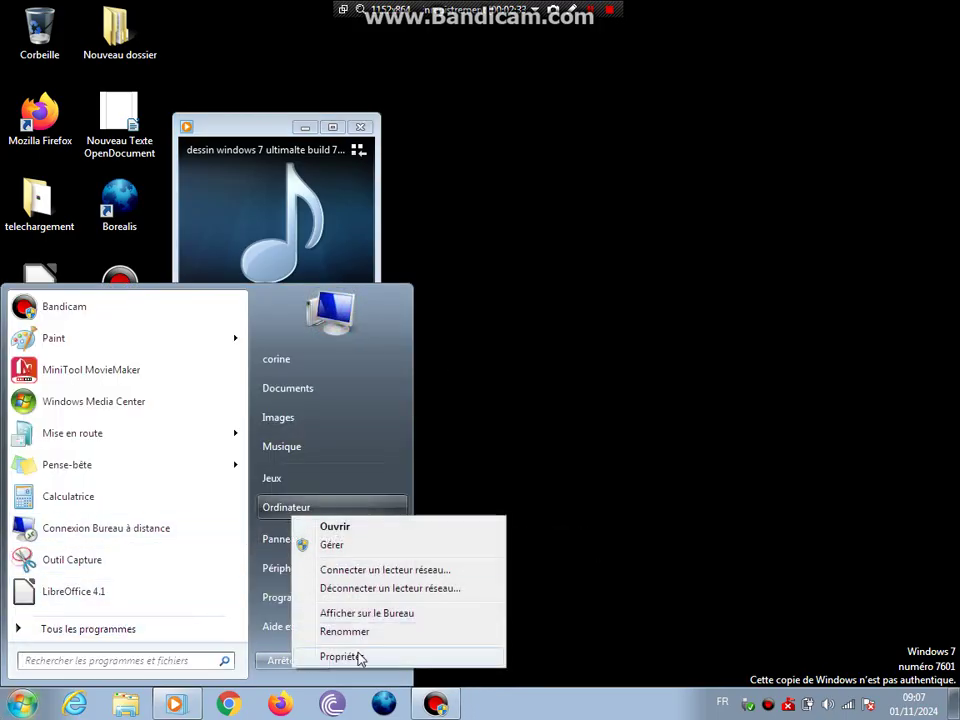
left_click(359, 659)
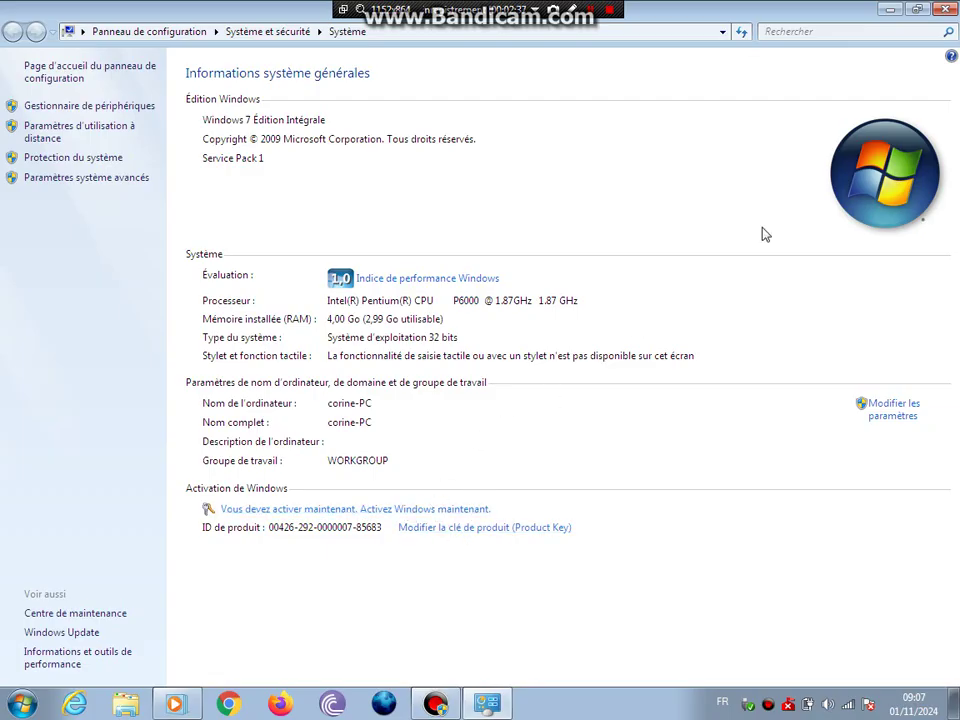
left_click(945, 9)
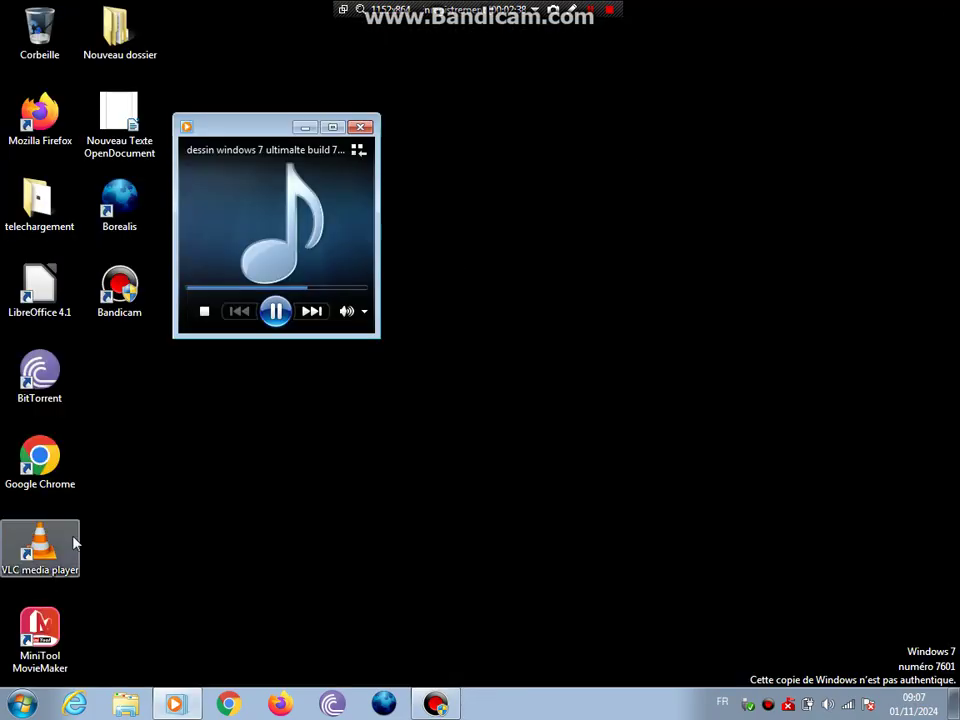
Run winver to examine the Windows edition and version details, and close the information window.
key("super")
type("w")
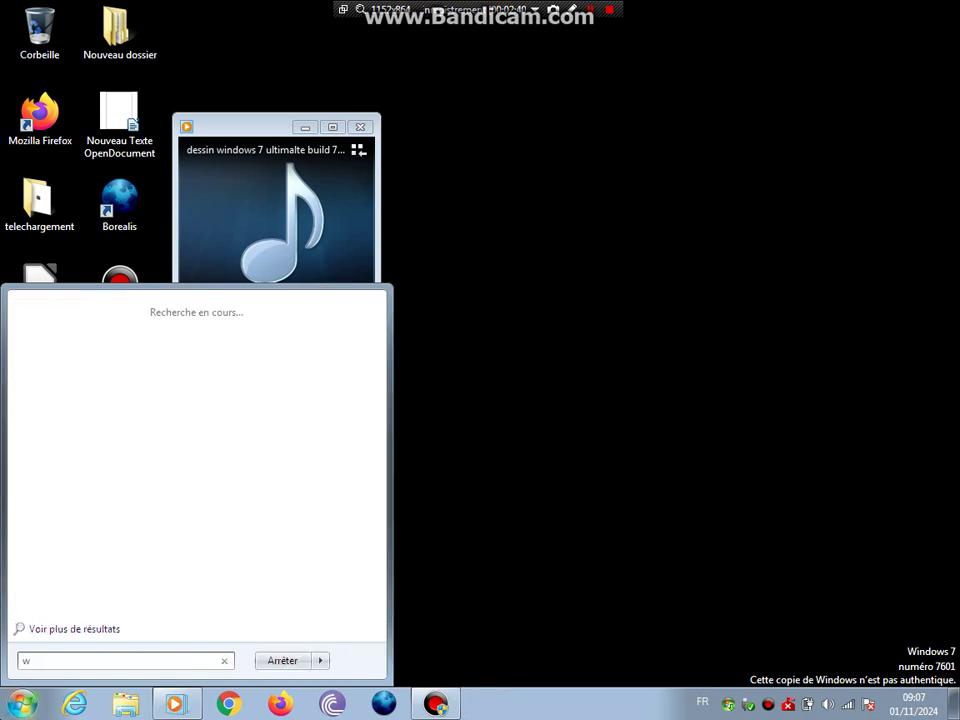
type("inv")
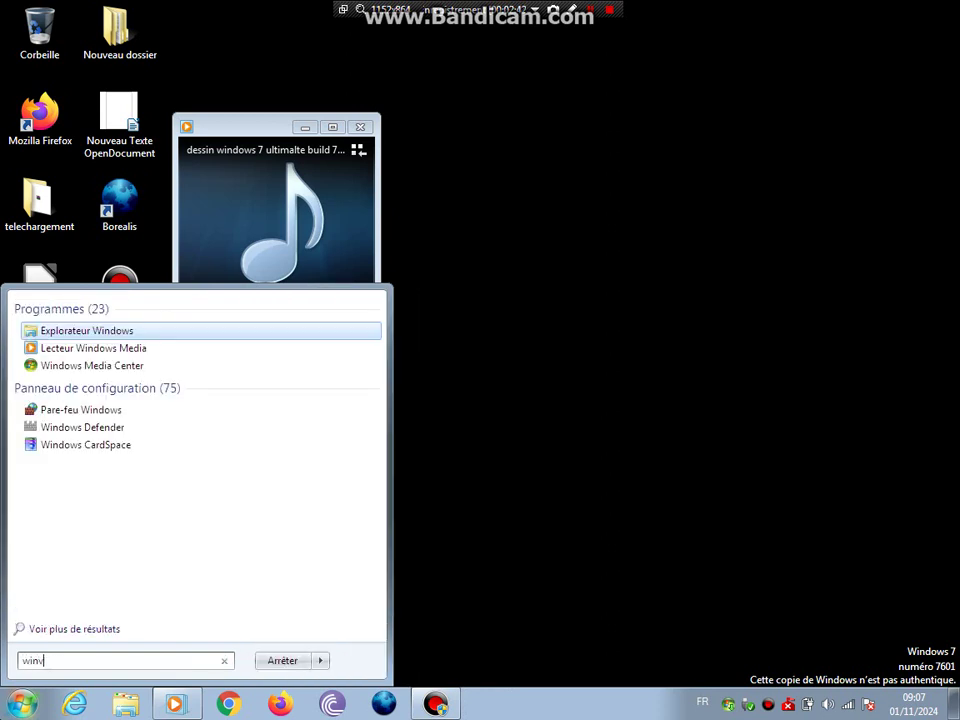
type("ee")
type("r")
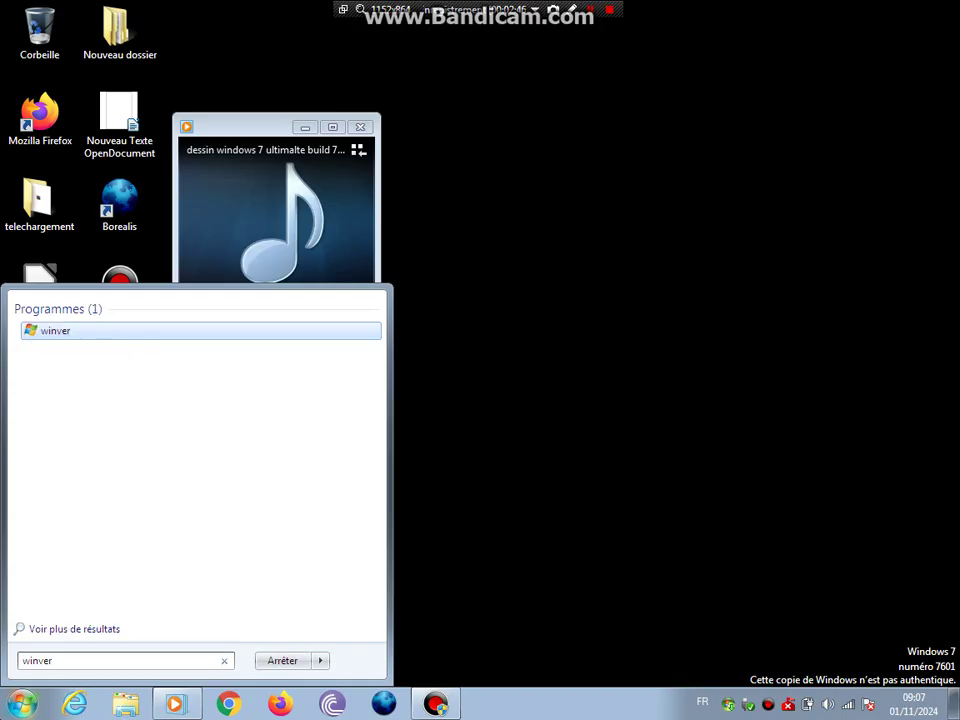
left_click(115, 340)
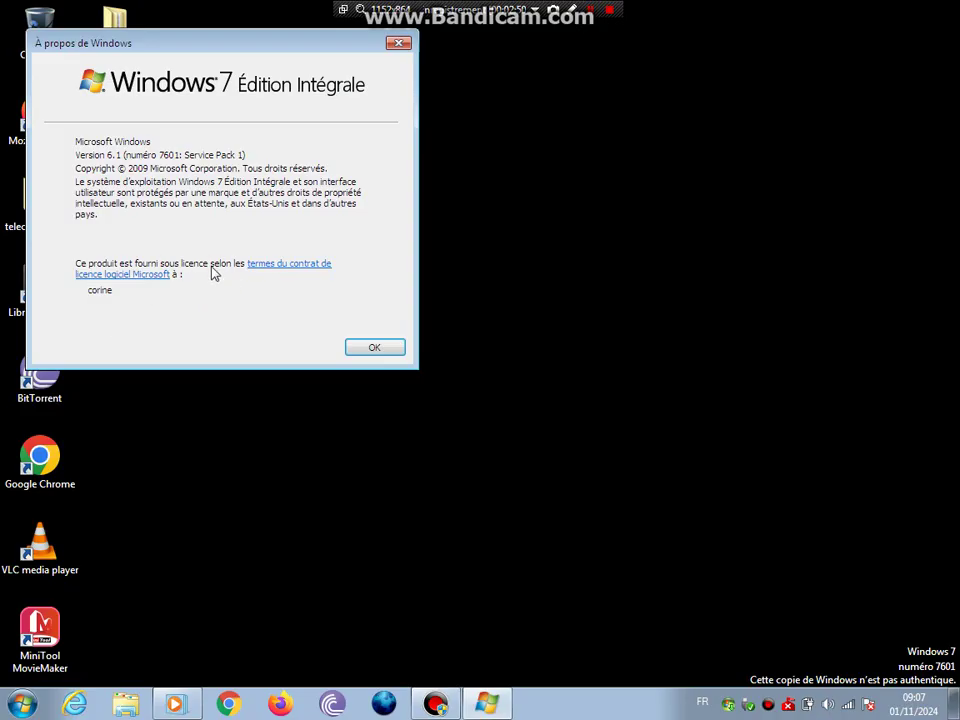
left_click(384, 352)
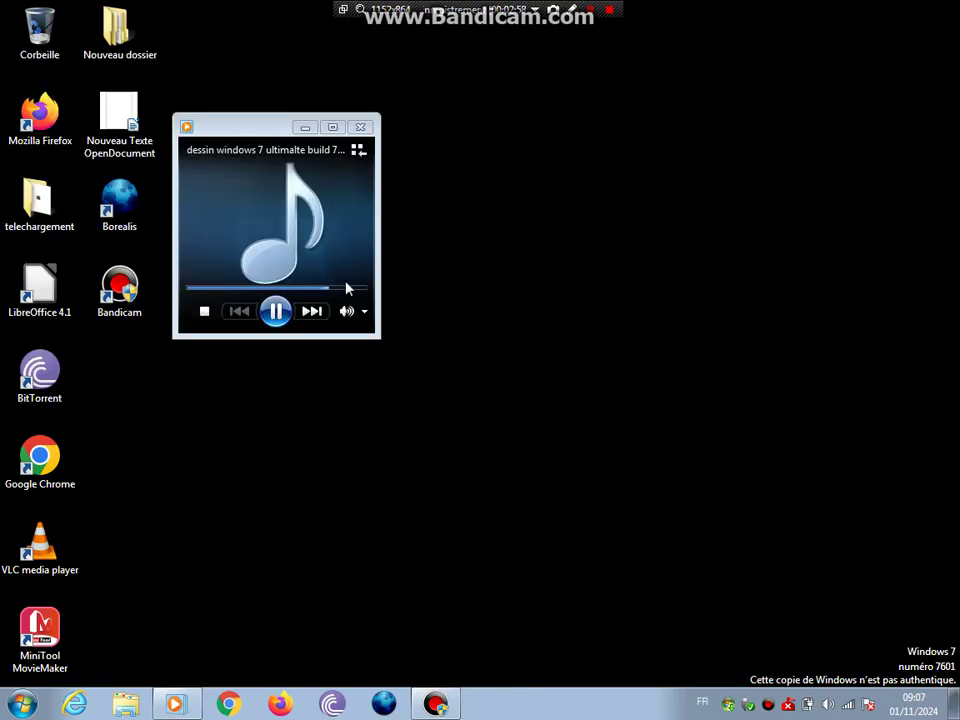
Move the media player window slightly down and to the right on the desktop.
left_click_drag(272, 133, 294, 196)
left_click(22, 704)
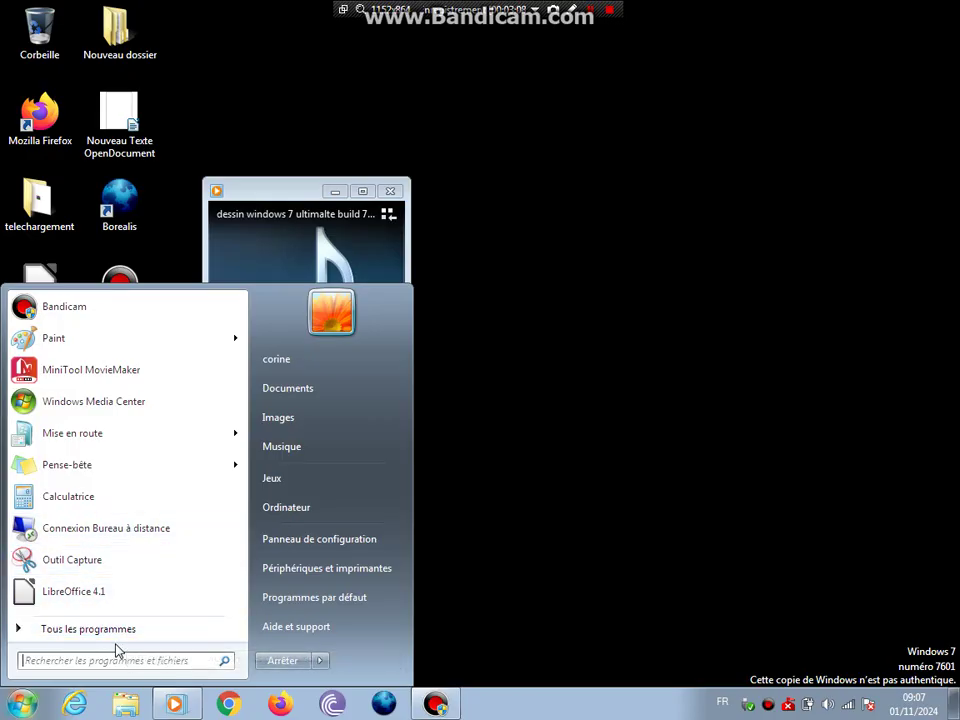
type("op")
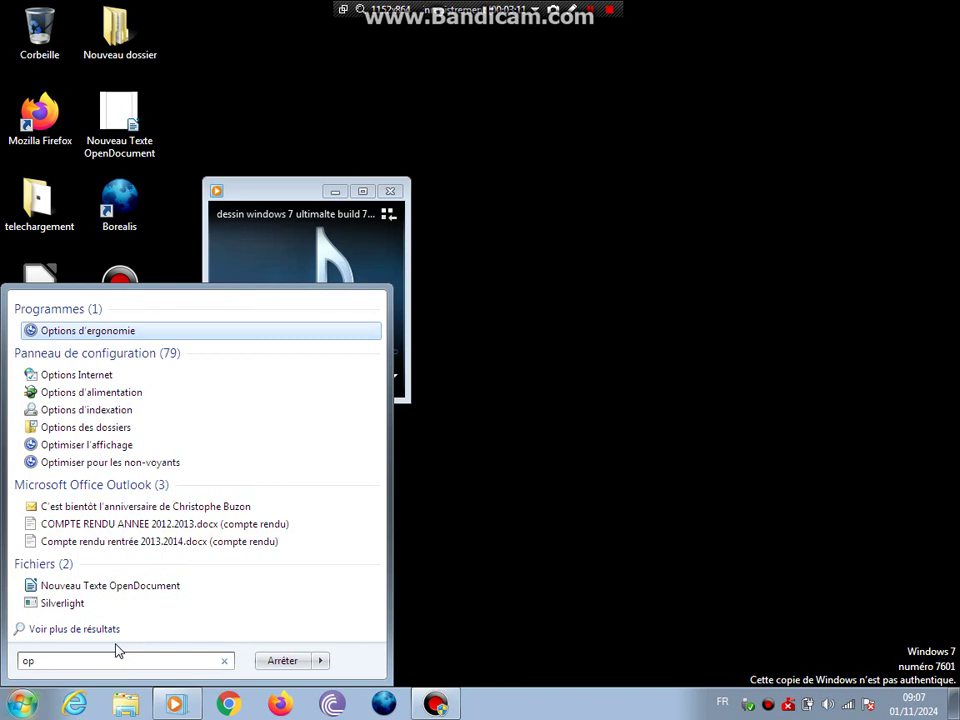
key("BackSpace")
key("BackSpace")
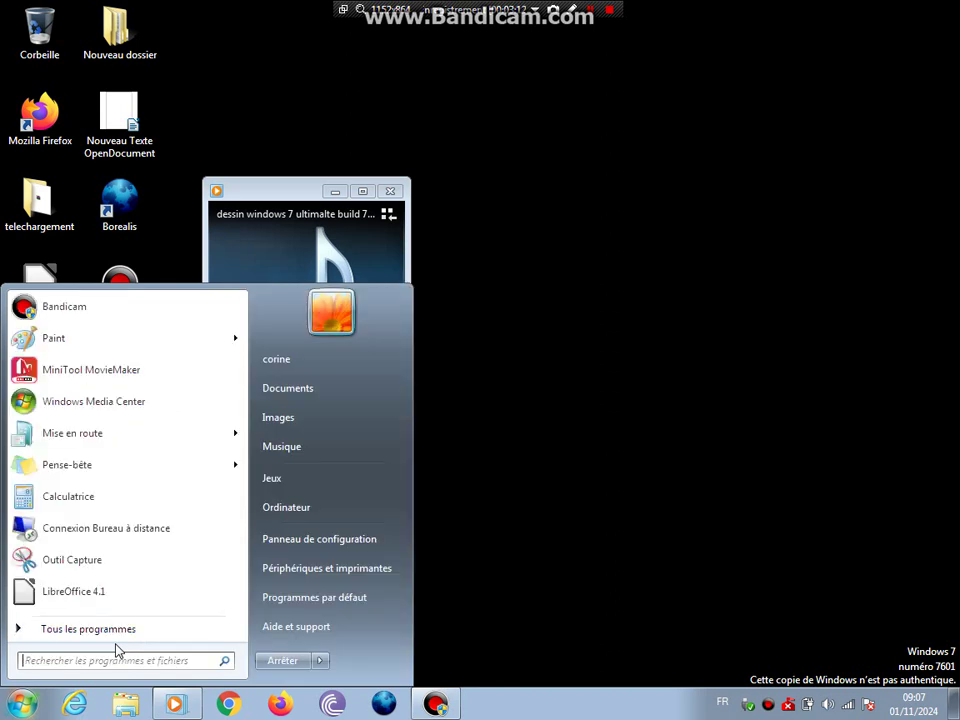
type("son")
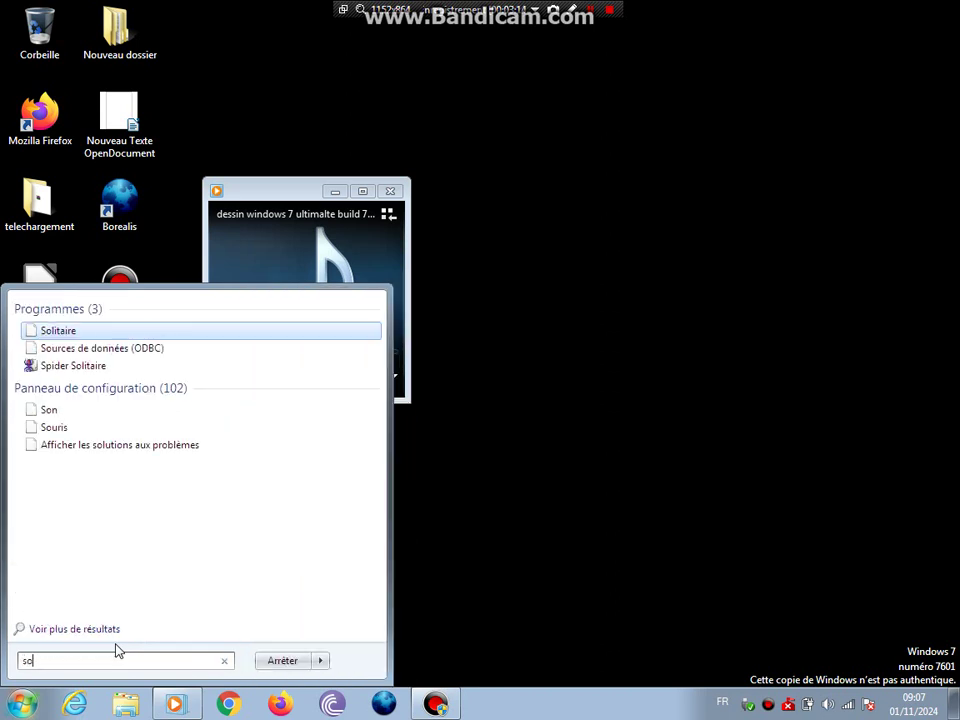
key("BackSpace")
key("BackSpace")
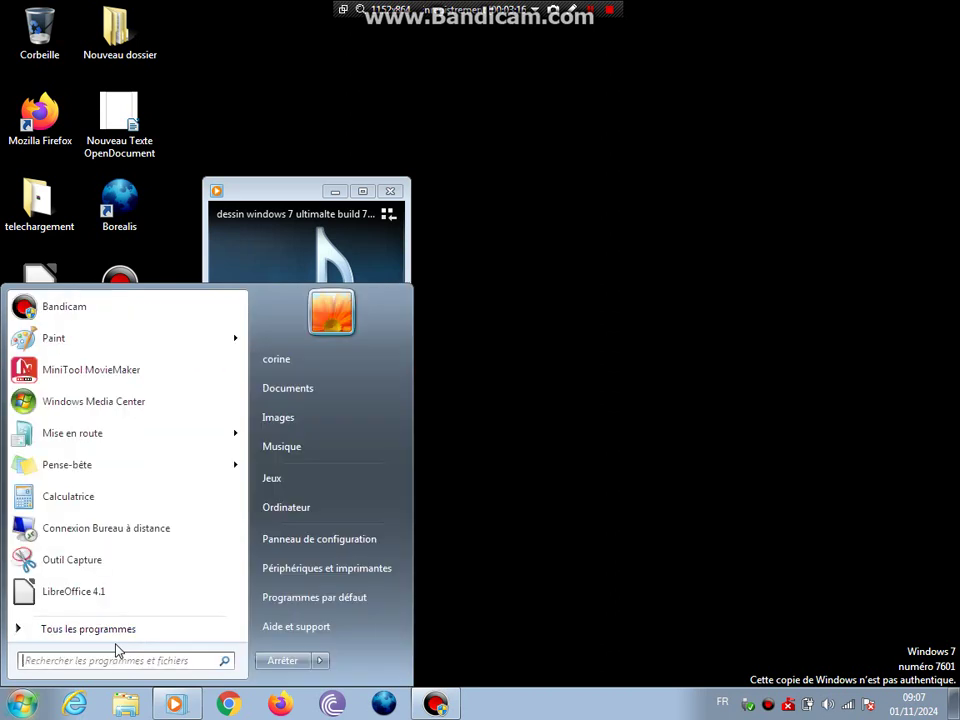
Examine the computer's drives in the Computer (Ordinateur) window, and close it.
left_click(295, 503)
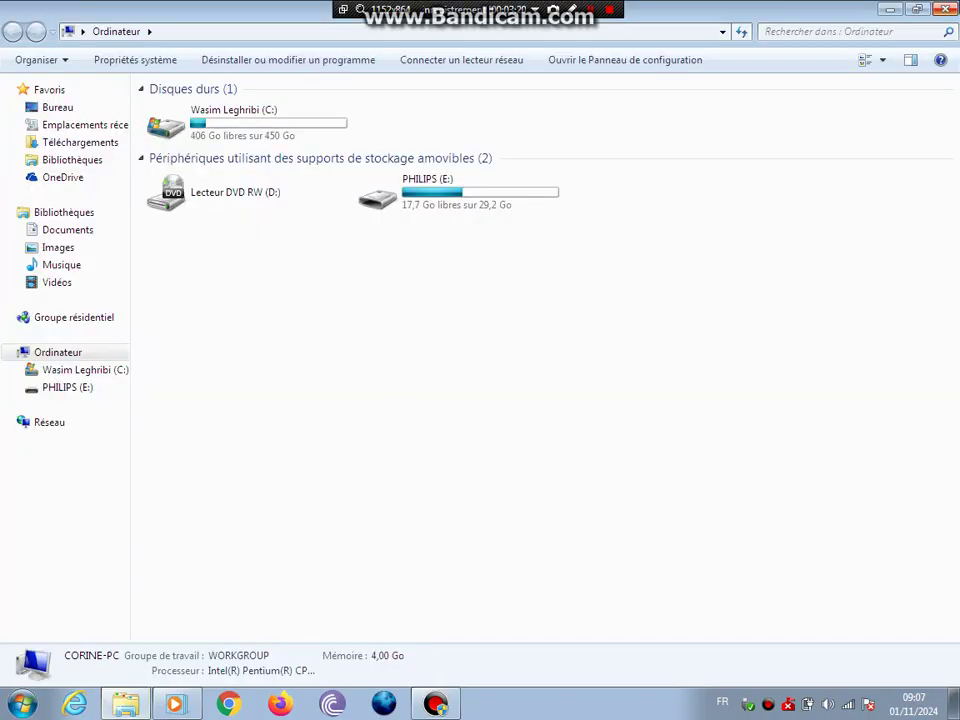
left_click(945, 9)
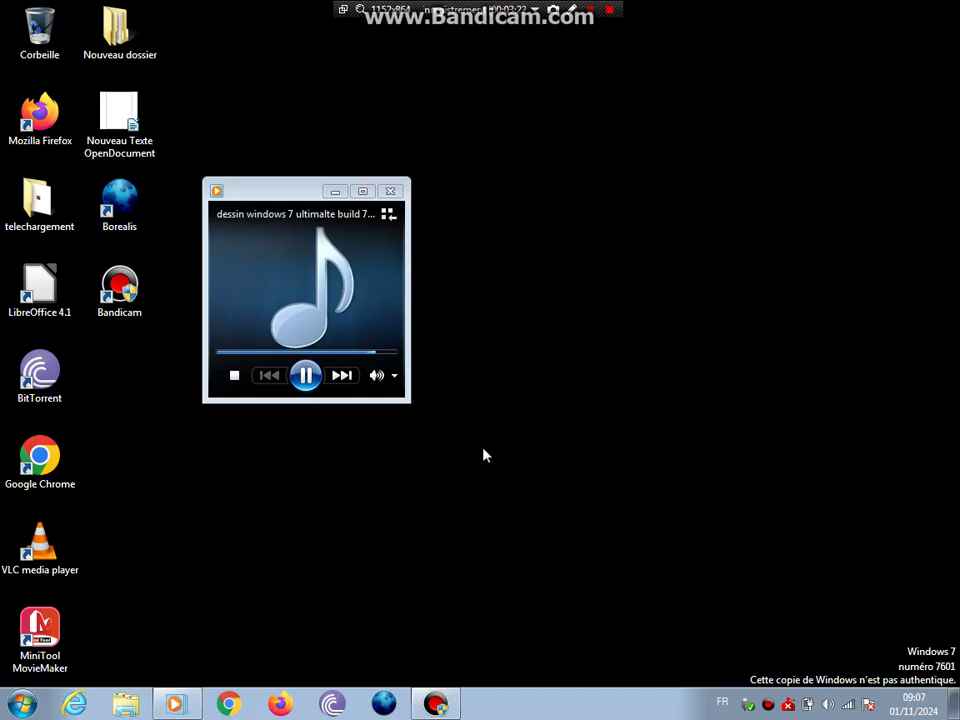
Switch to the Bandicam recorder and bring up its main window.
left_click(436, 704)
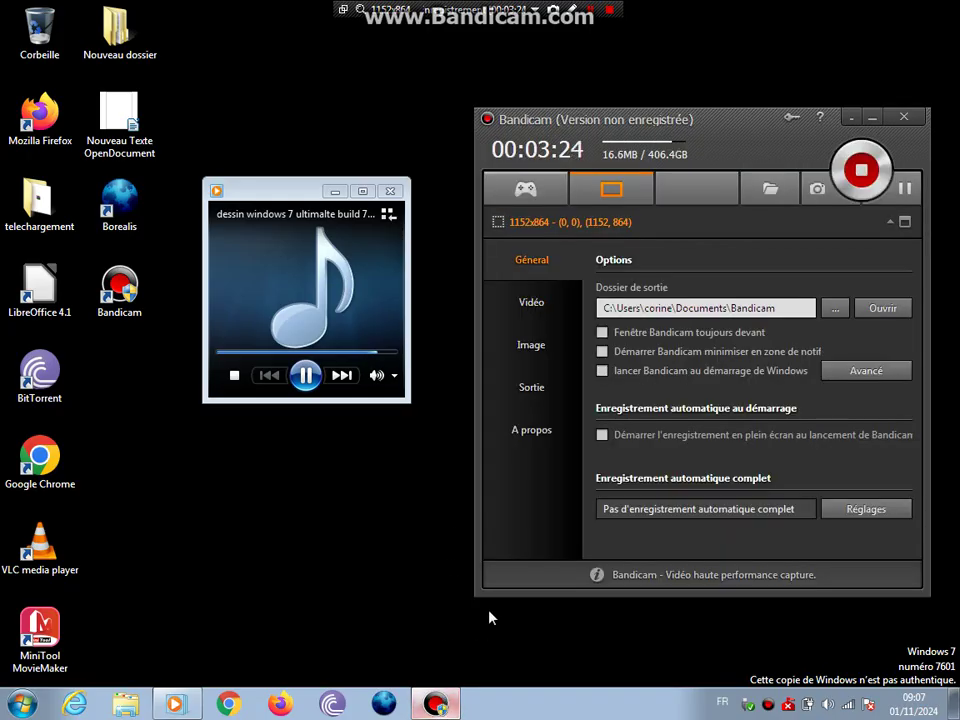